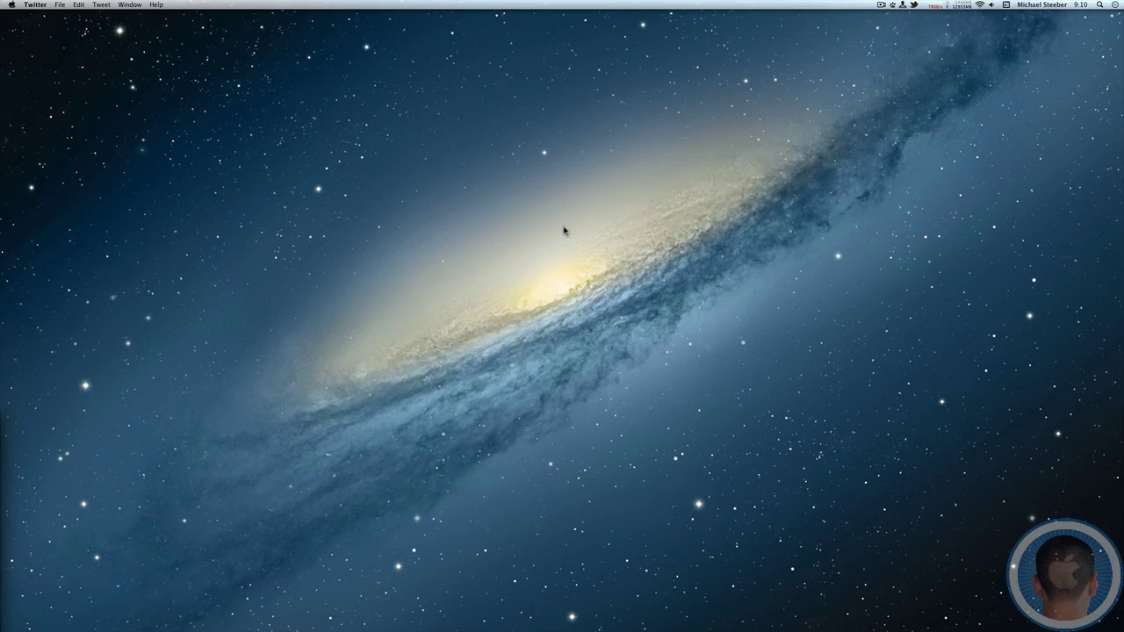
# Open Safari and bring up Notification Center from the desktop.
pyautogui.click(415, 473)
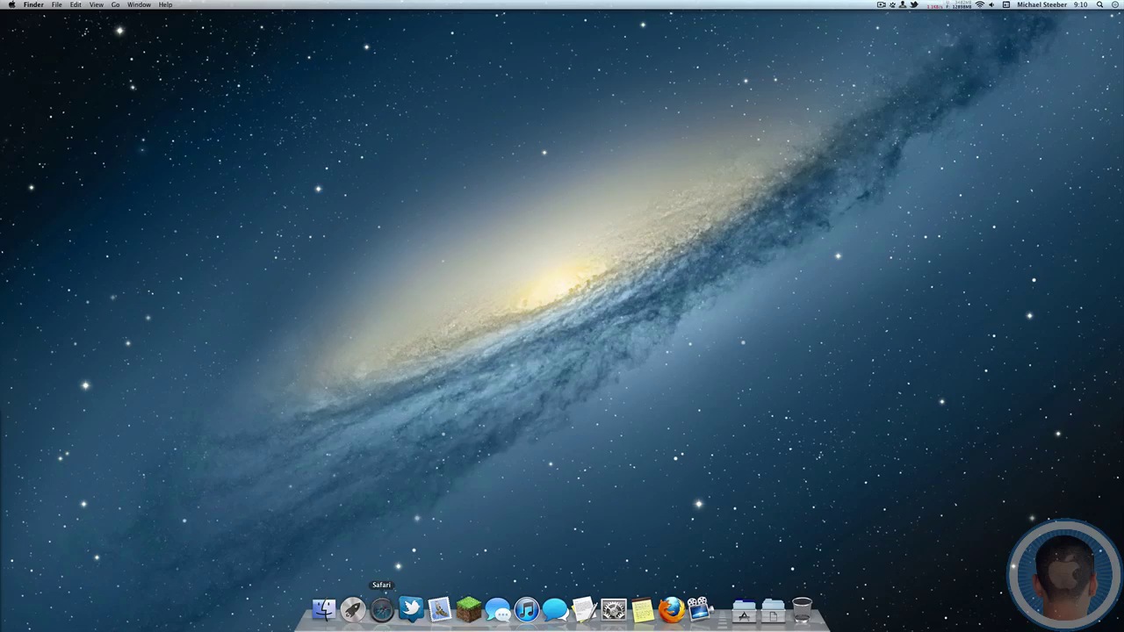
pyautogui.click(381, 610)
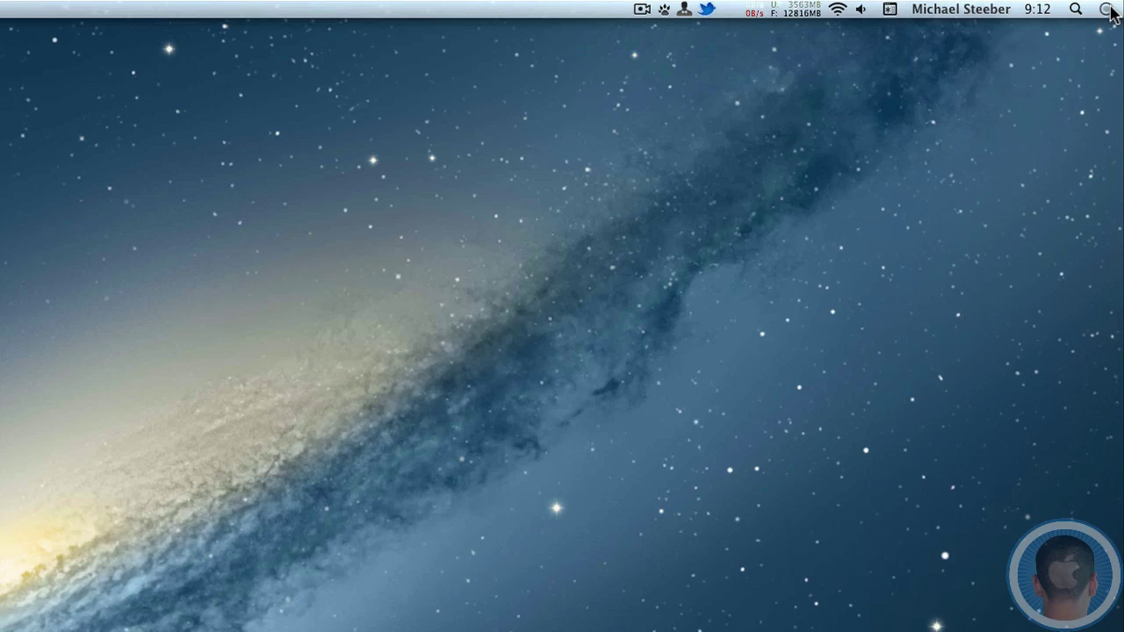
pyautogui.click(1109, 9)
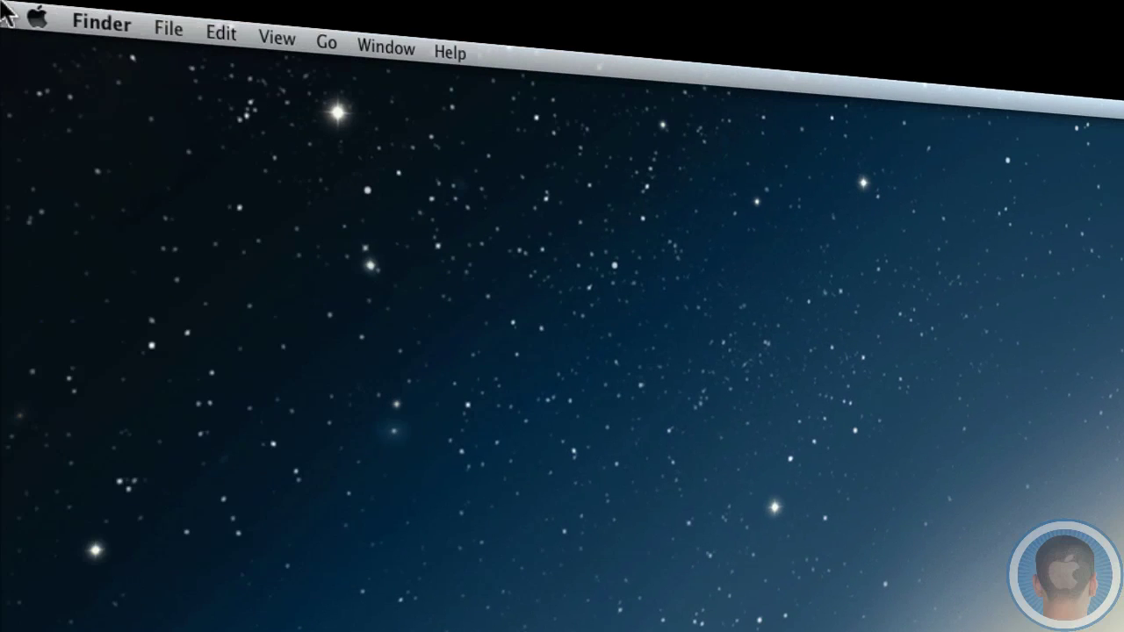
# Open the App Store and search for "growl".
pyautogui.click(16, 9)
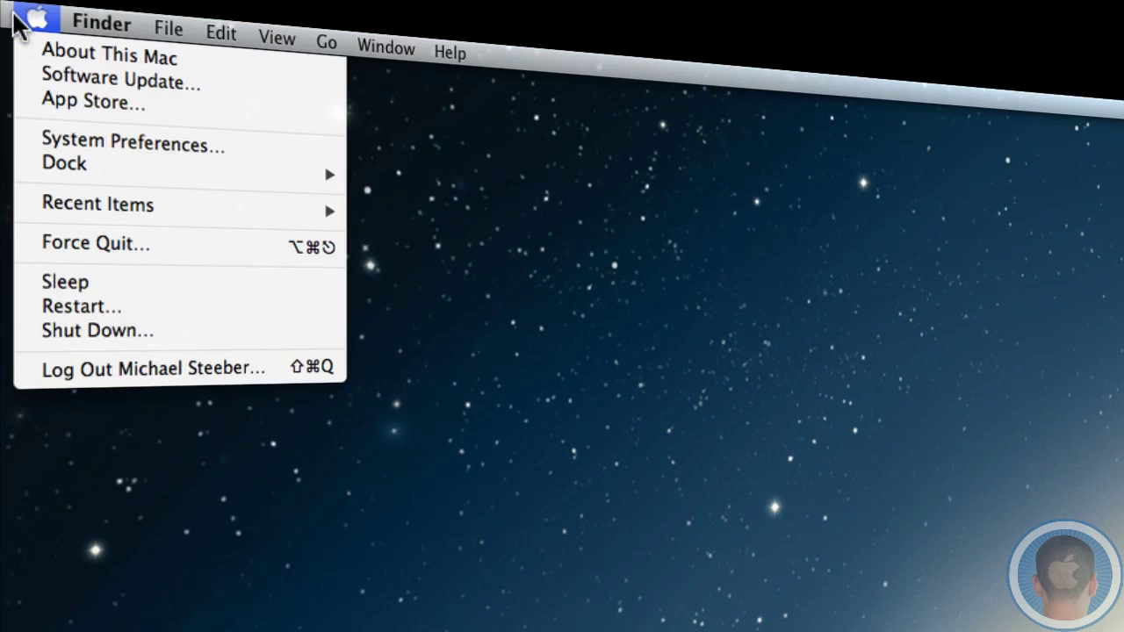
pyautogui.click(105, 104)
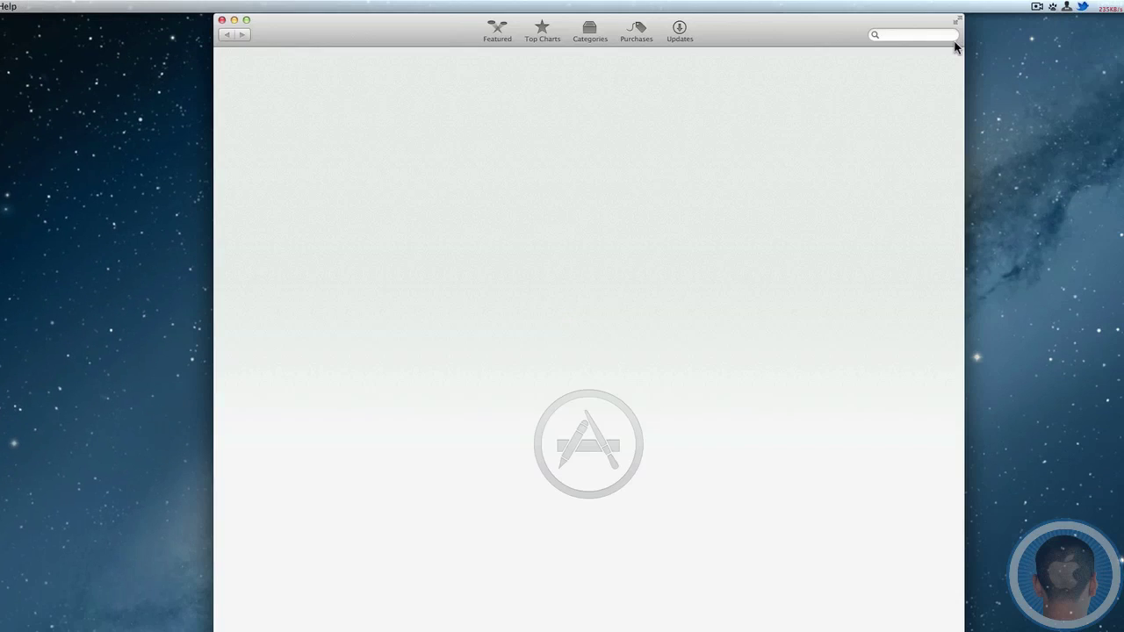
pyautogui.click(924, 36)
pyautogui.write('growl')
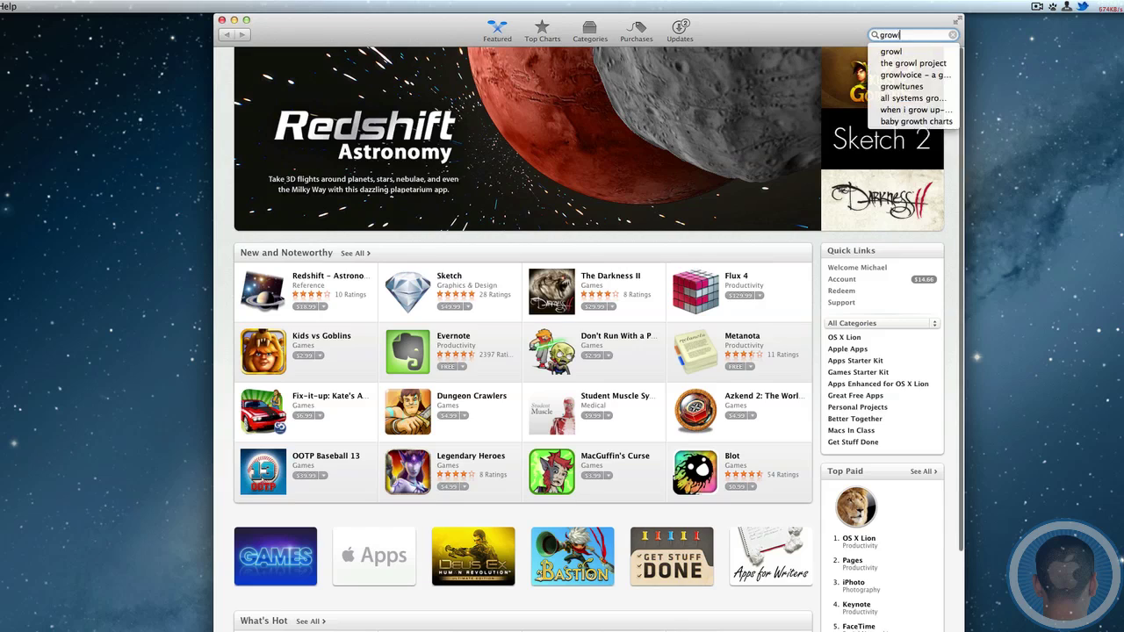
pyautogui.press('Return')
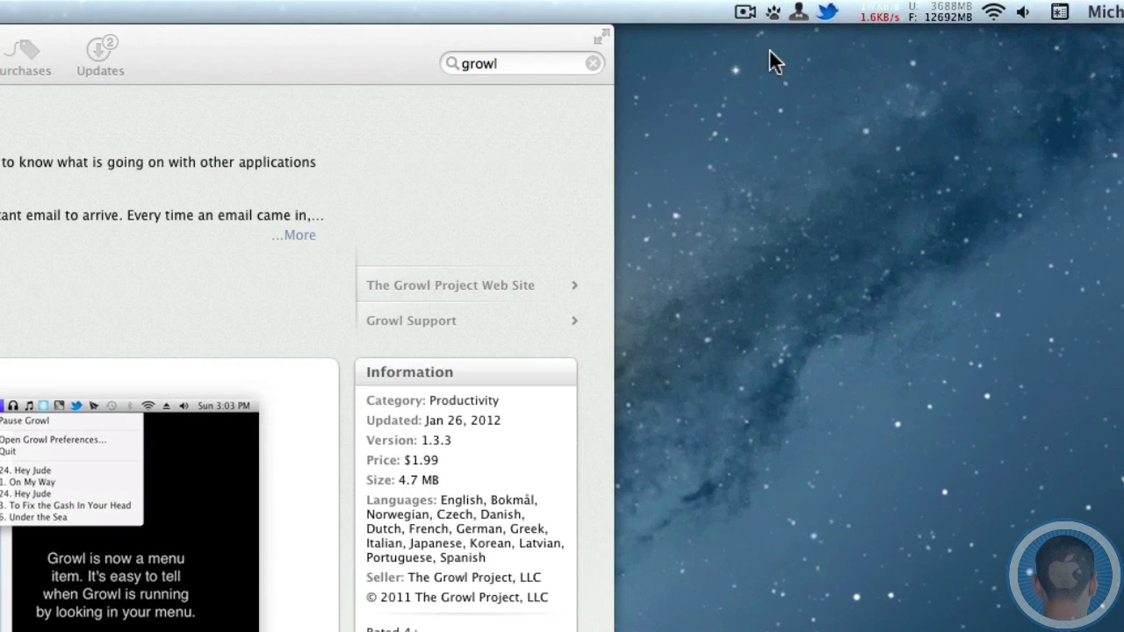
# Show the Growl Notification Rollup and move its window lower over the App Store page.
pyautogui.click(773, 11)
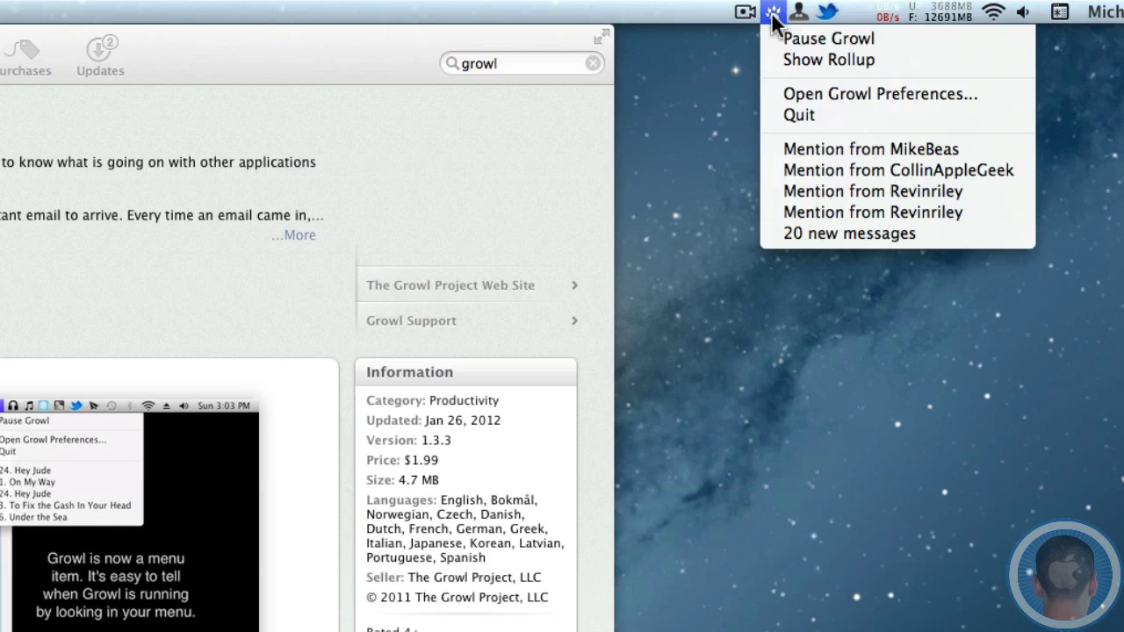
pyautogui.click(772, 56)
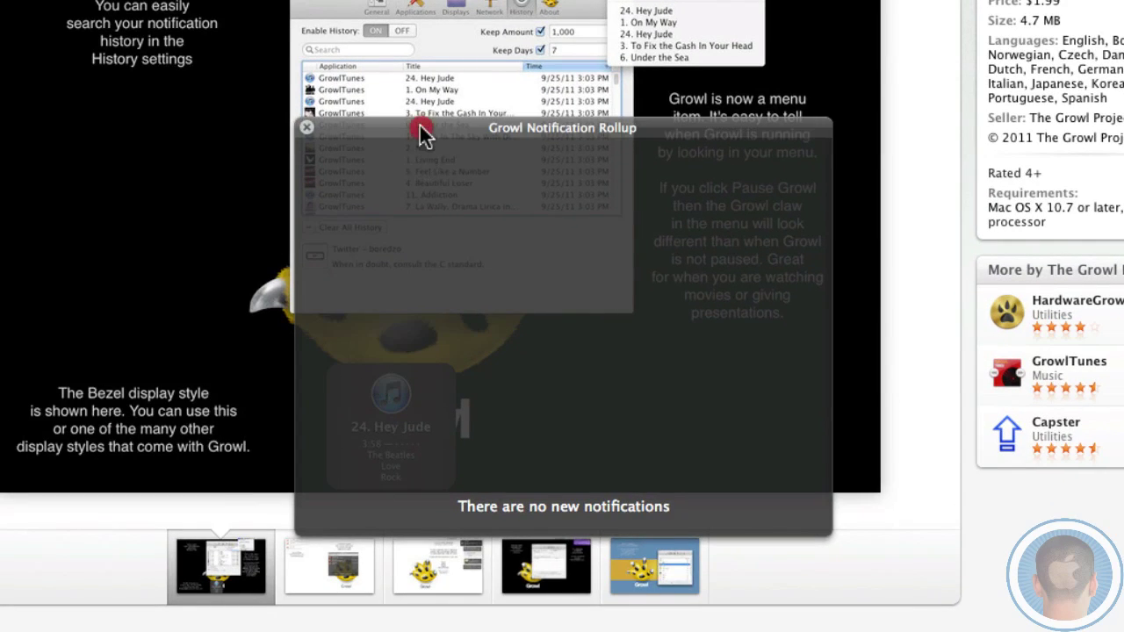
pyautogui.moveTo(408, 137); pyautogui.dragTo(368, 189)
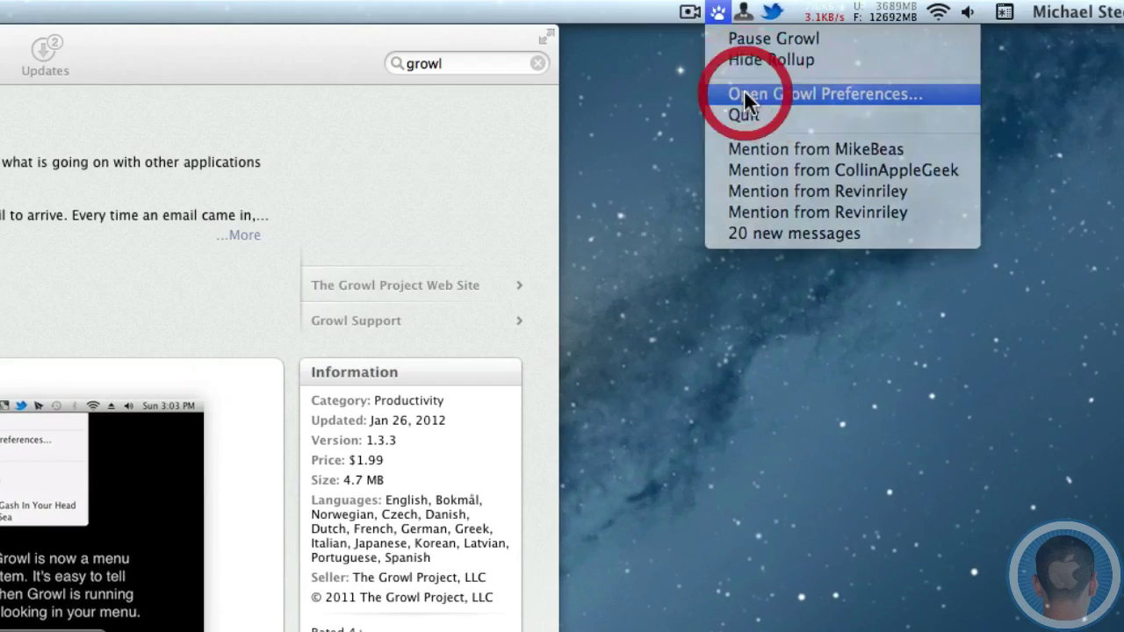
# Open the Growl preferences, dismiss the rollup window, and preview the Brushed display style.
pyautogui.click(744, 90)
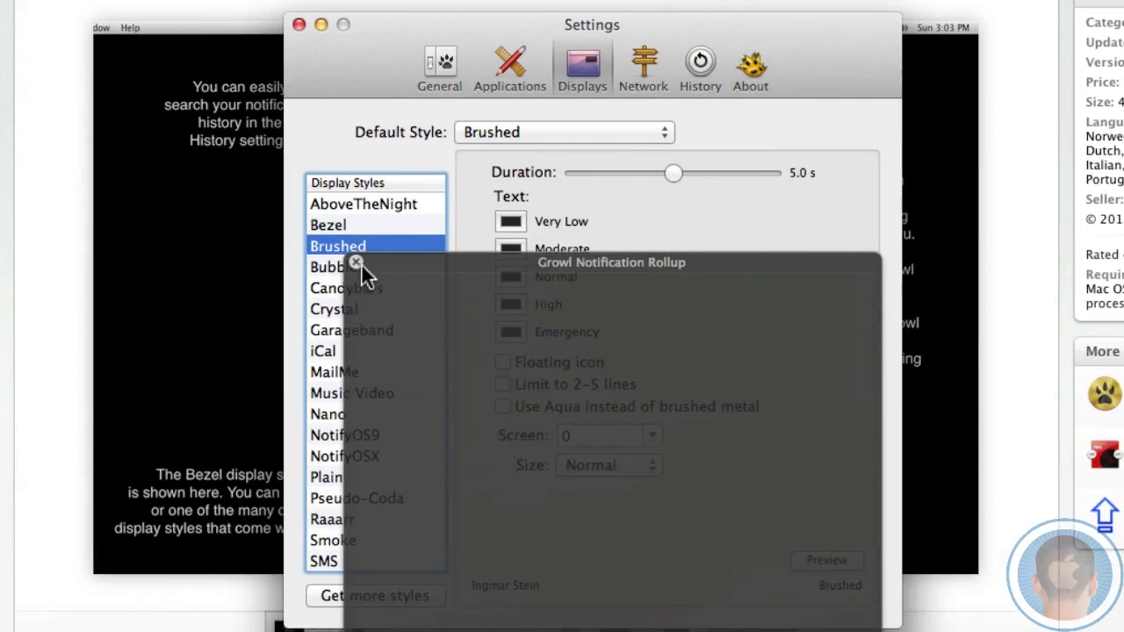
pyautogui.click(357, 263)
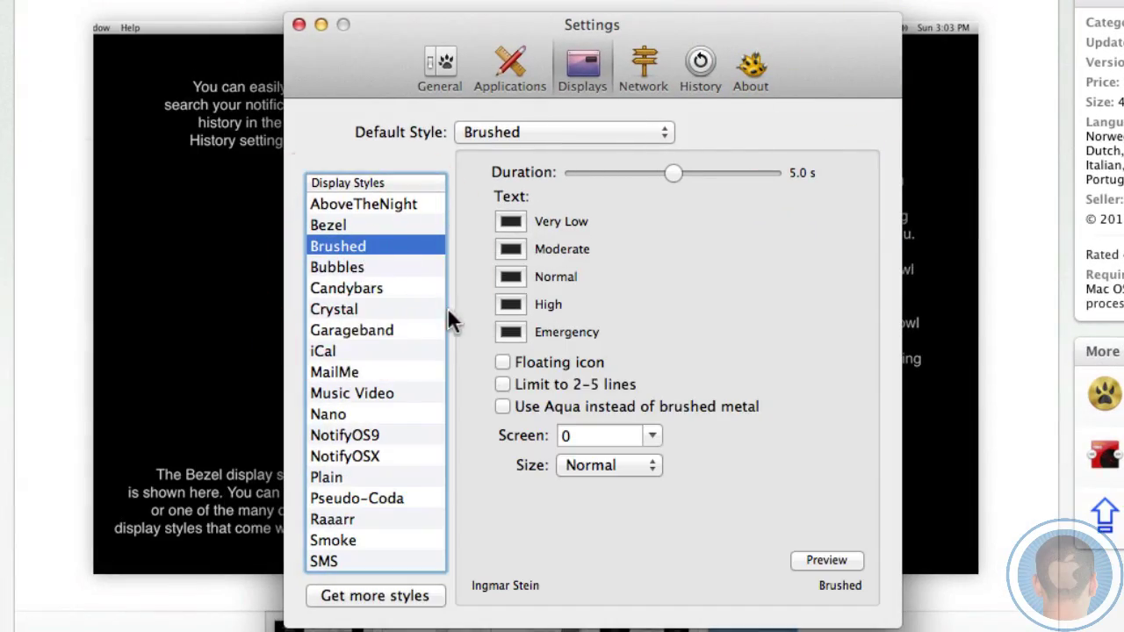
pyautogui.click(820, 558)
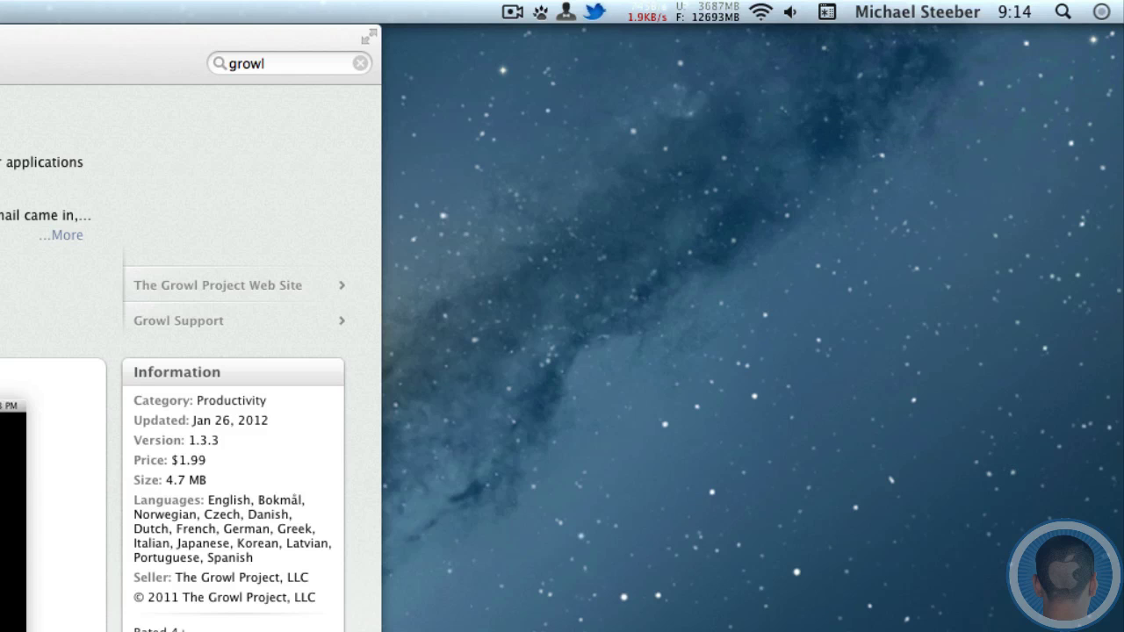
# Search the App Store for "evernote" and look over the Evernote app page.
pyautogui.scroll(-5, 418, 447)
pyautogui.scroll(5, 418, 447)
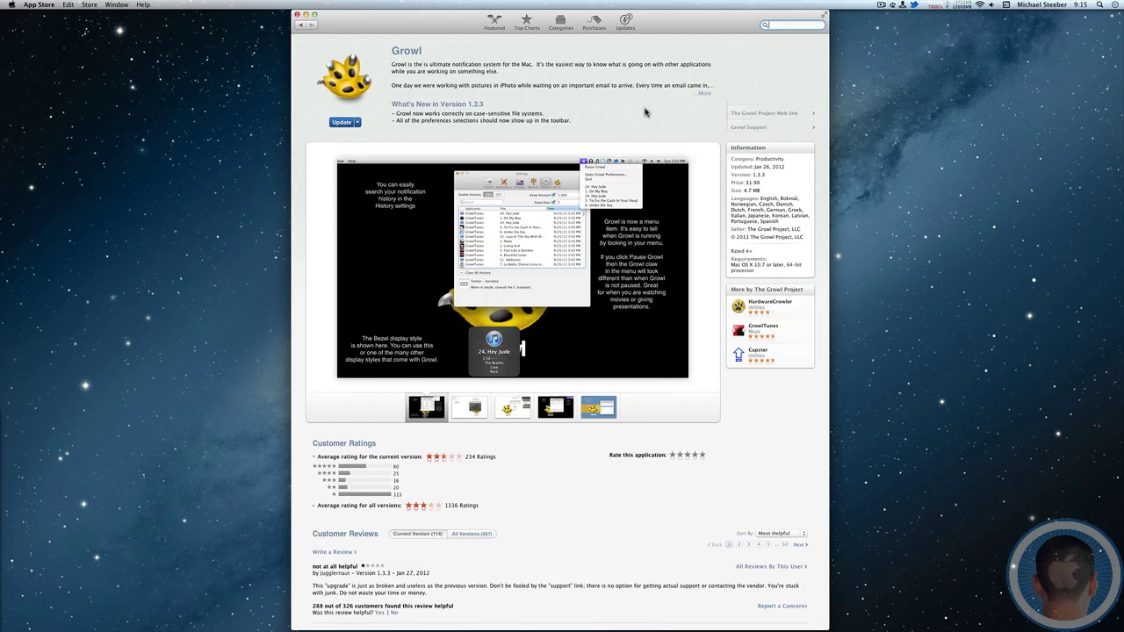
pyautogui.write('evernote')
pyautogui.press('Return')
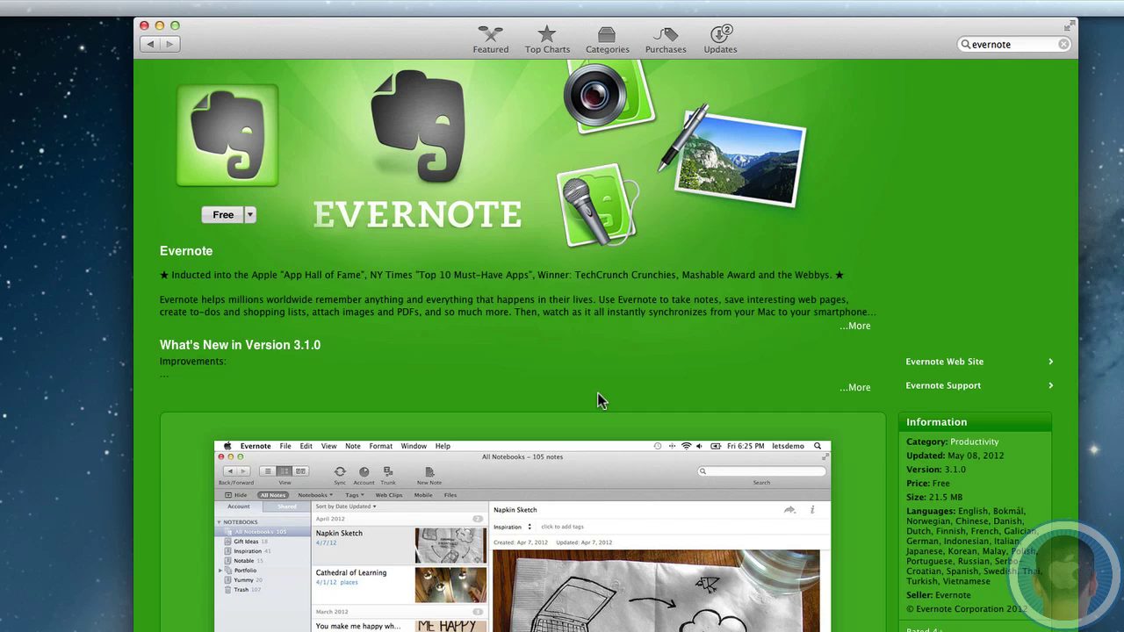
pyautogui.scroll(-1, 586, 512)
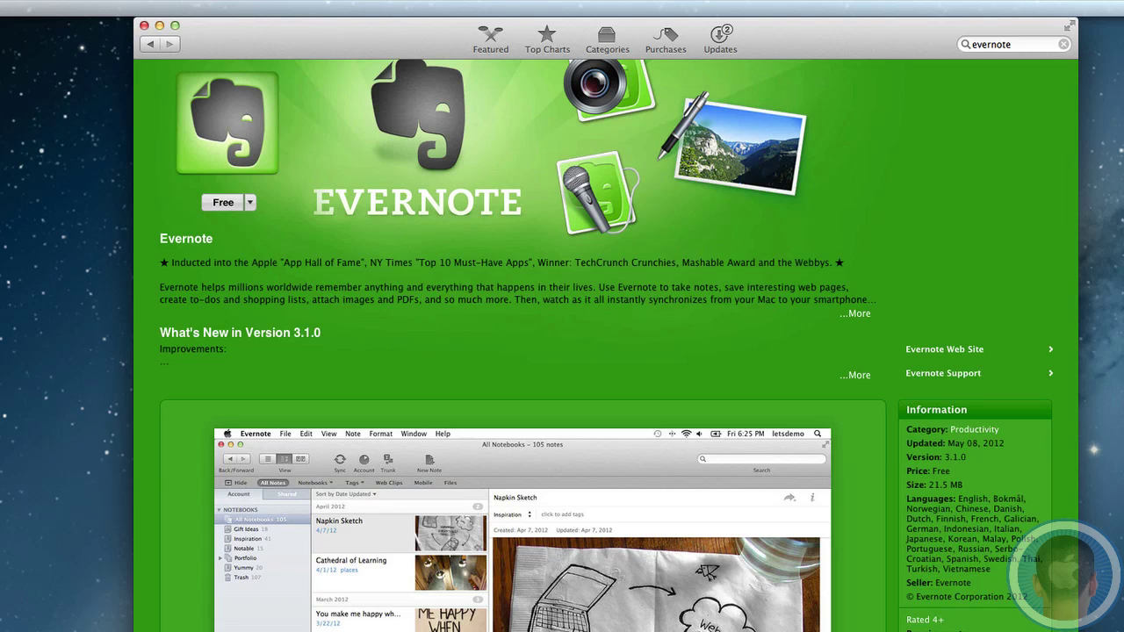
pyautogui.scroll(1, 467, 473)
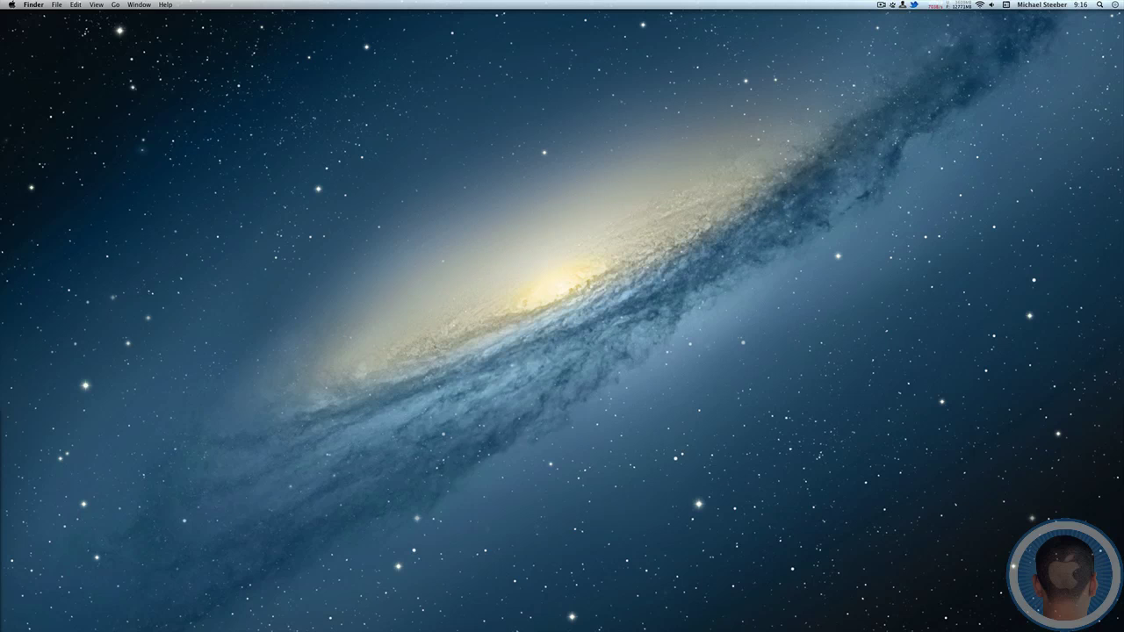
# Switch to Safari and show the AirParrot page that is already open beside the Messages Beta page.
pyautogui.moveTo(474, 629)
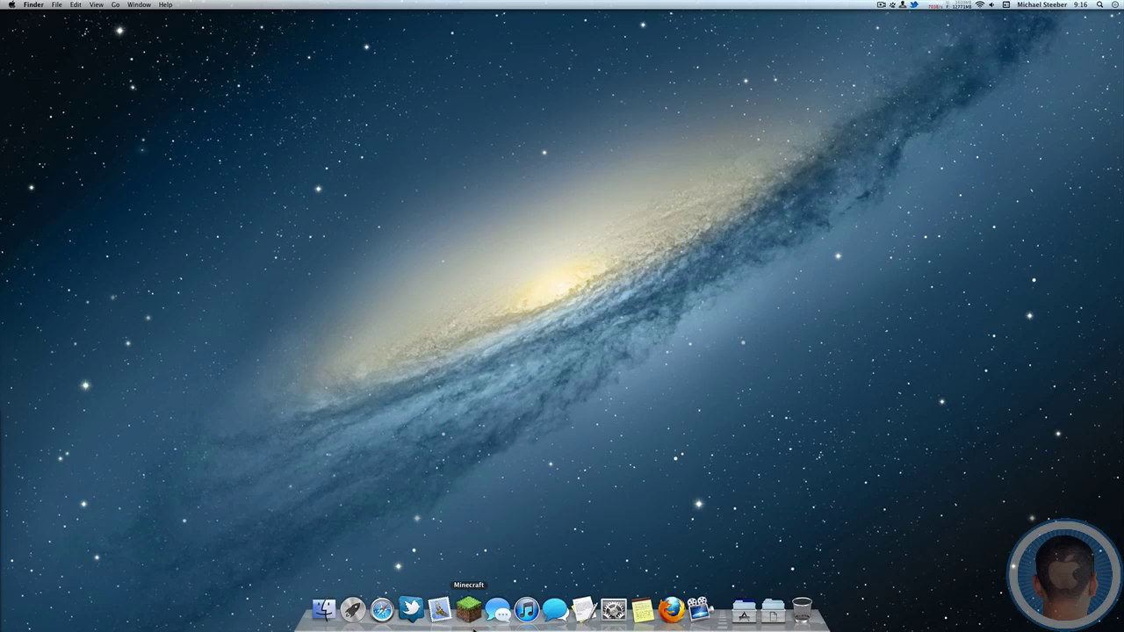
pyautogui.click(384, 627)
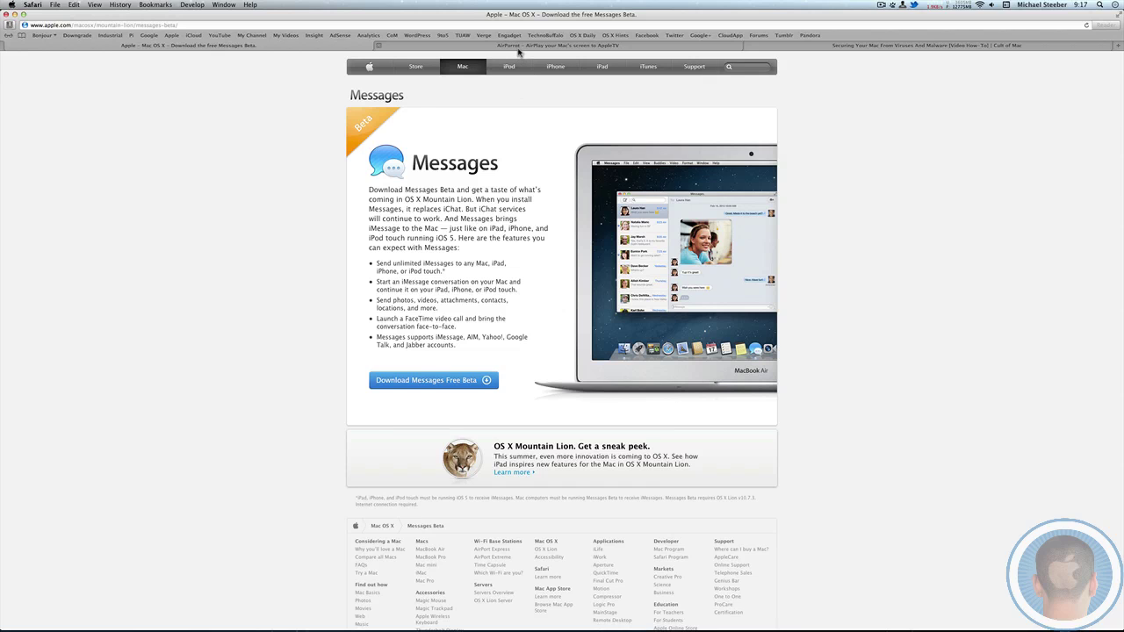
pyautogui.click(519, 44)
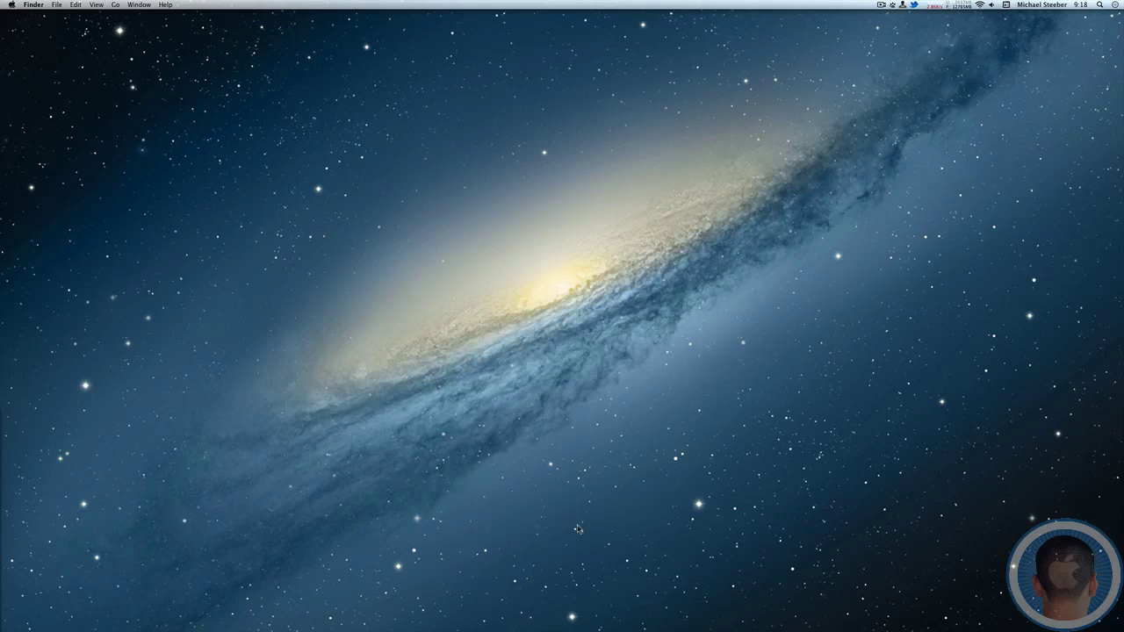
# Open System Preferences and review the General and Privacy settings of Security & Privacy.
pyautogui.moveTo(657, 622)
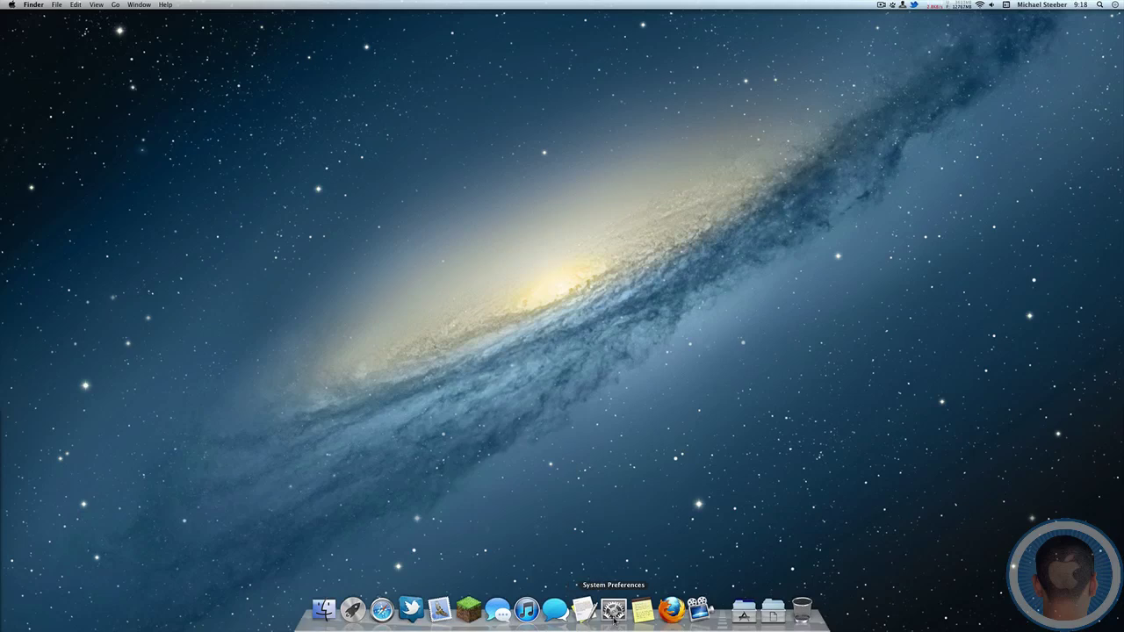
pyautogui.click(613, 615)
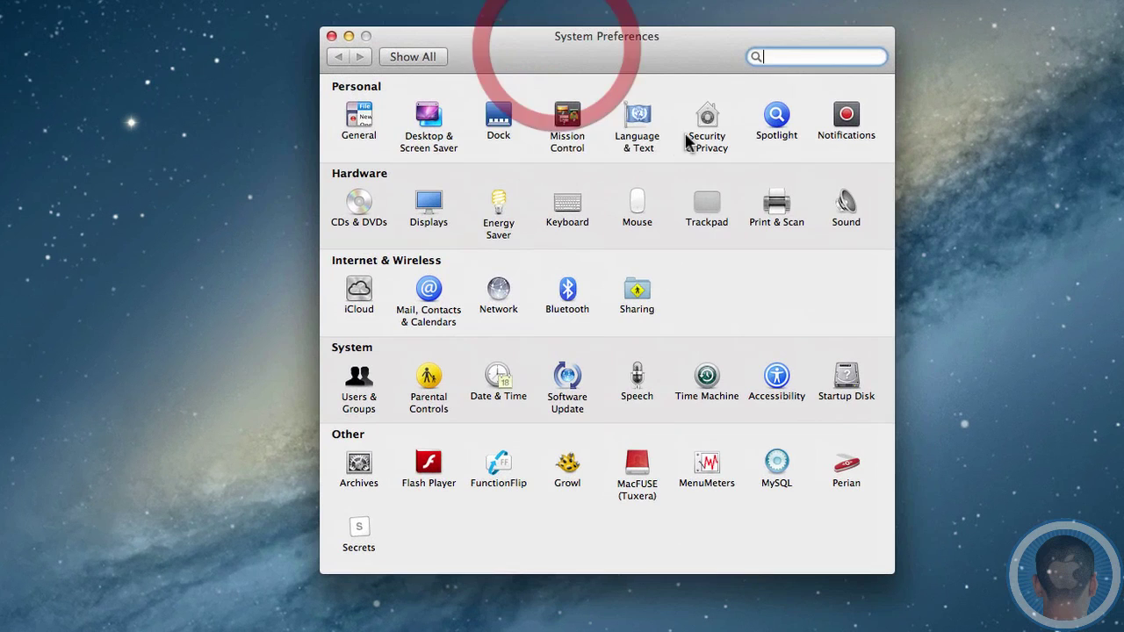
pyautogui.click(550, 58)
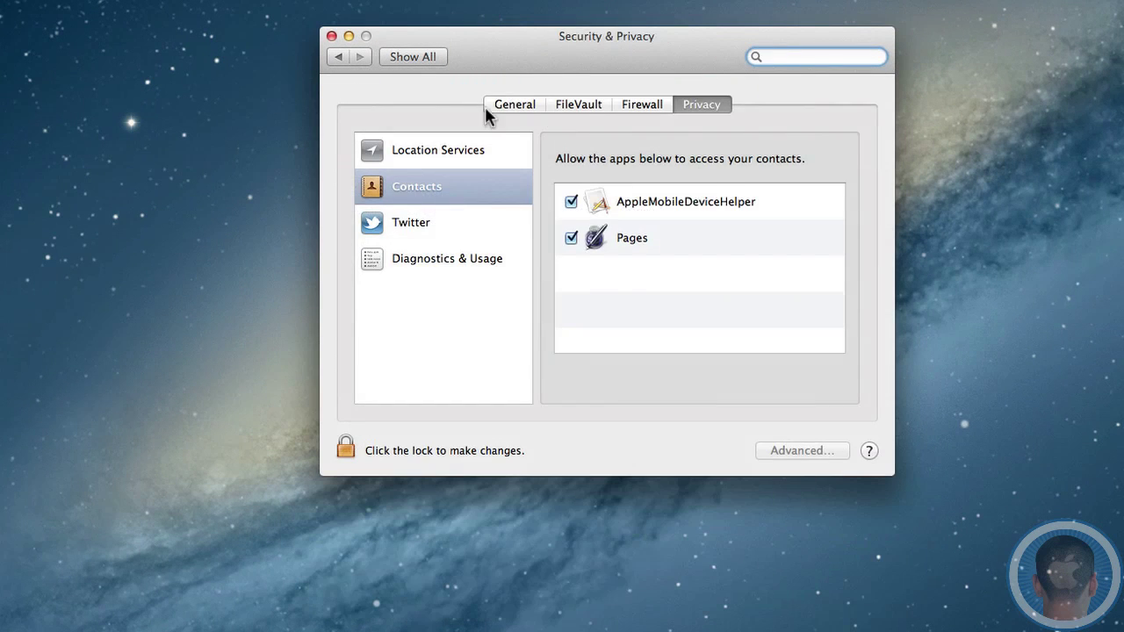
pyautogui.click(495, 105)
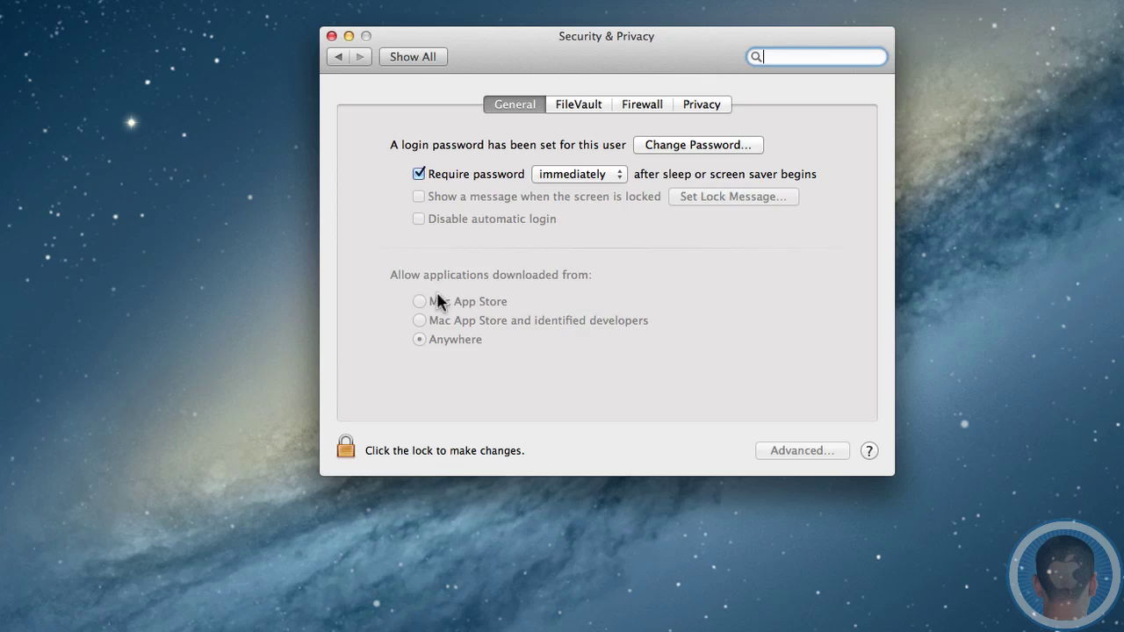
pyautogui.click(696, 104)
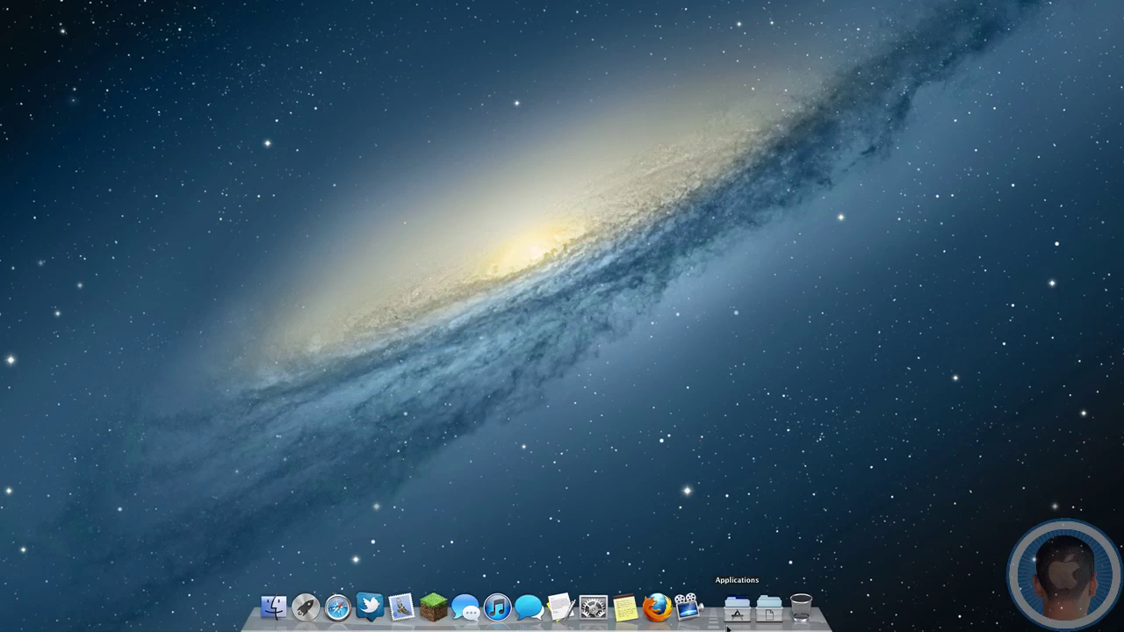
# Open the Reminders app from the Applications folder and look at the Home list.
pyautogui.click(731, 614)
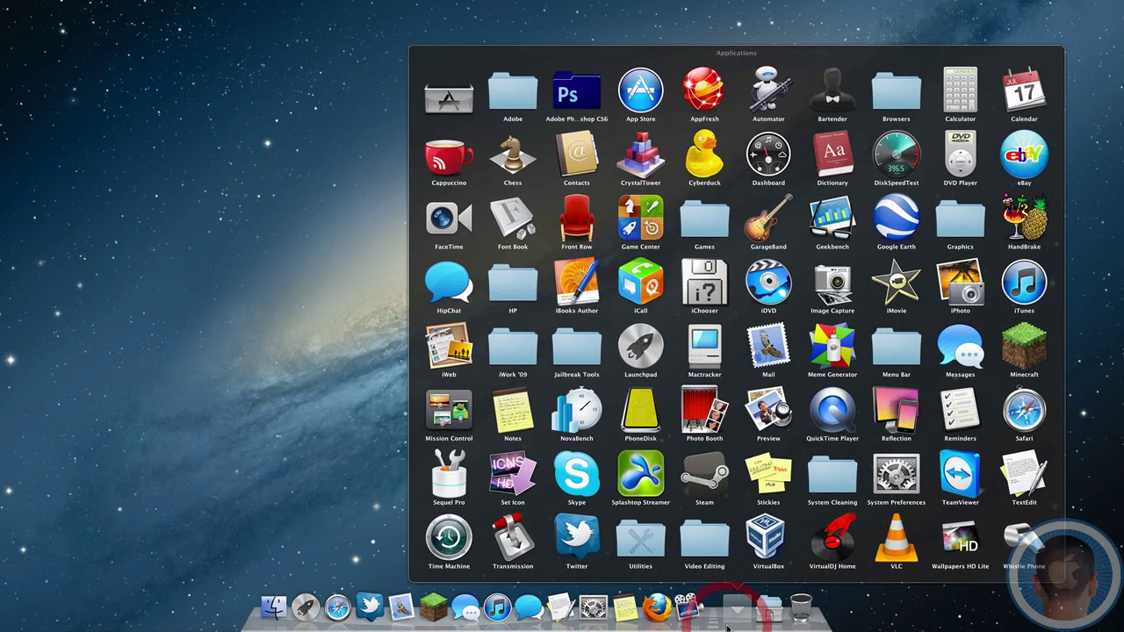
pyautogui.click(962, 410)
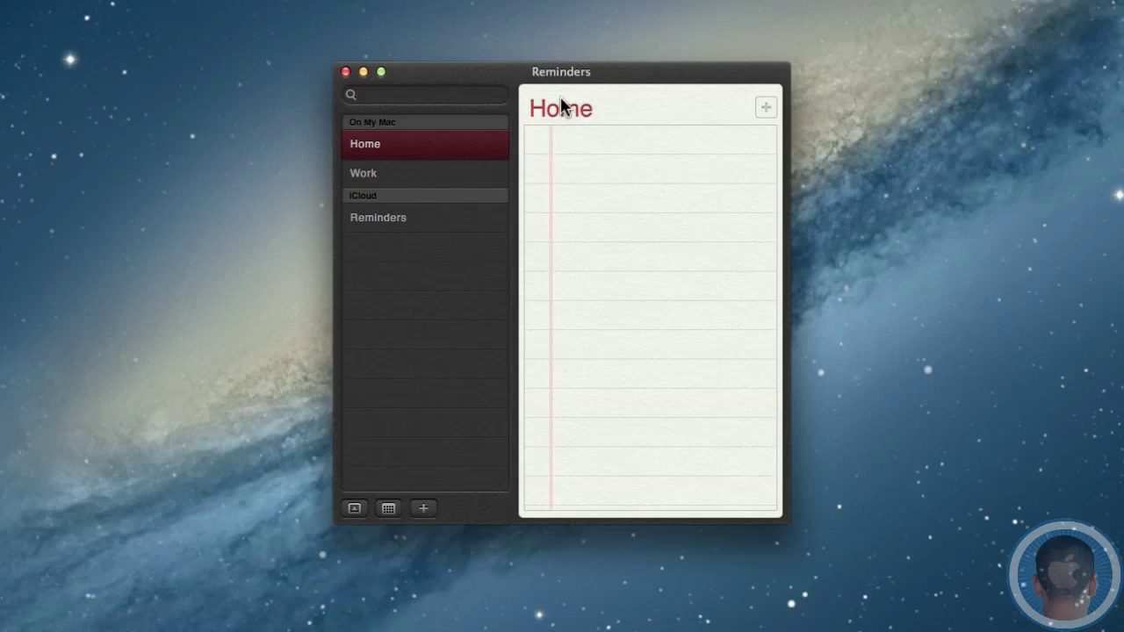
pyautogui.scroll(3, 577, 170)
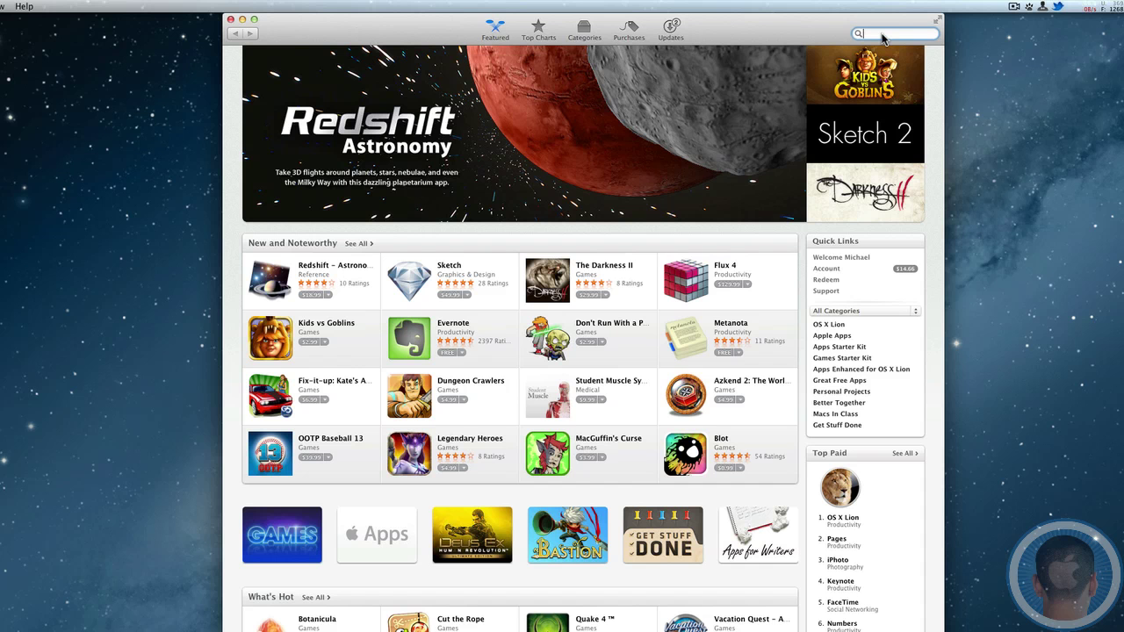
# Search the App Store for "wunderlist", view the Wunderlist app page, and quit the App Store.
pyautogui.write('wunderlist')
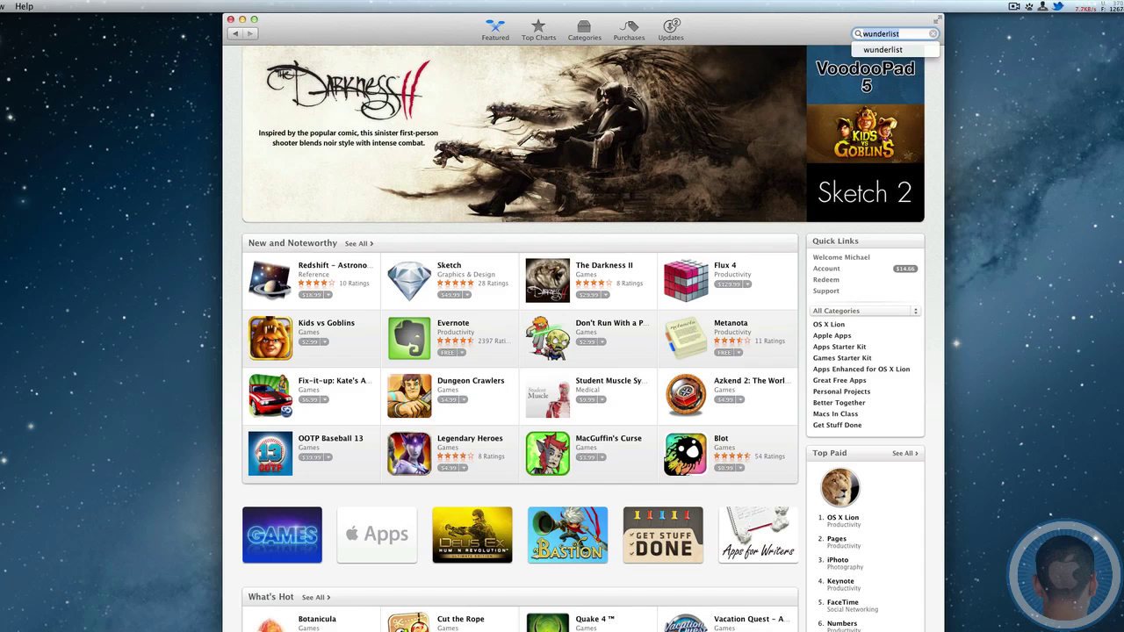
pyautogui.press('Return')
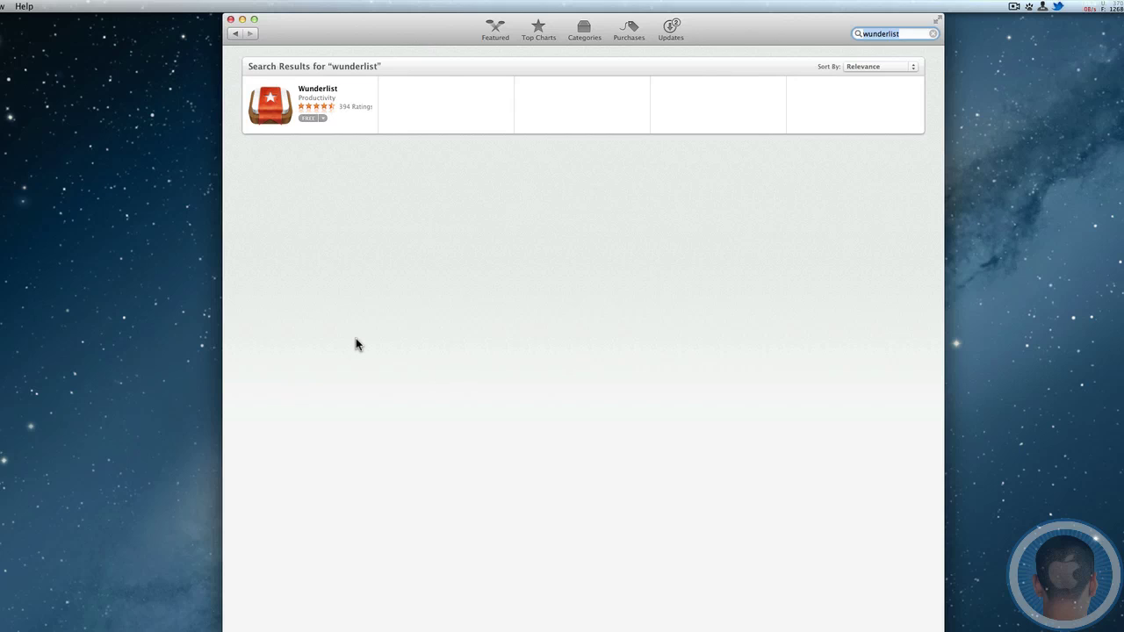
pyautogui.click(278, 108)
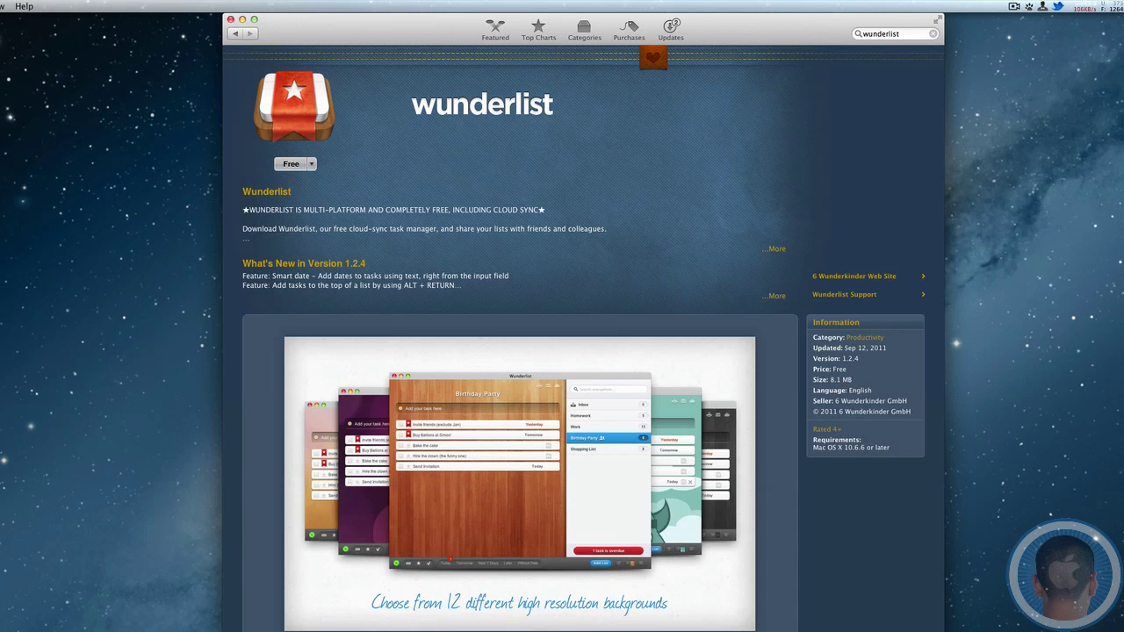
pyautogui.press('super+q')
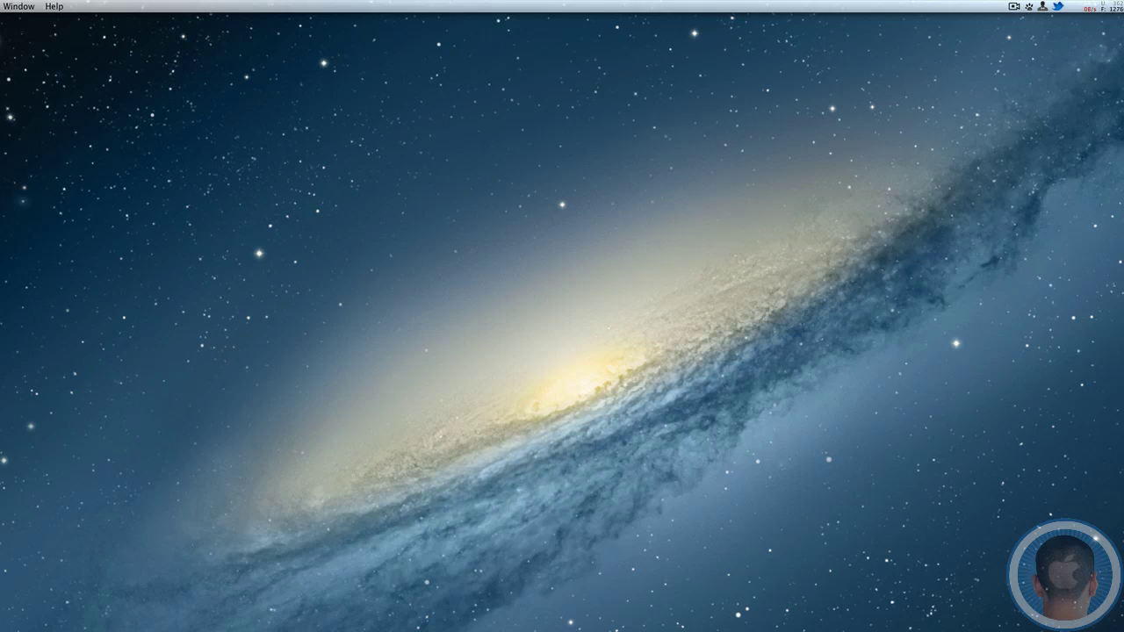